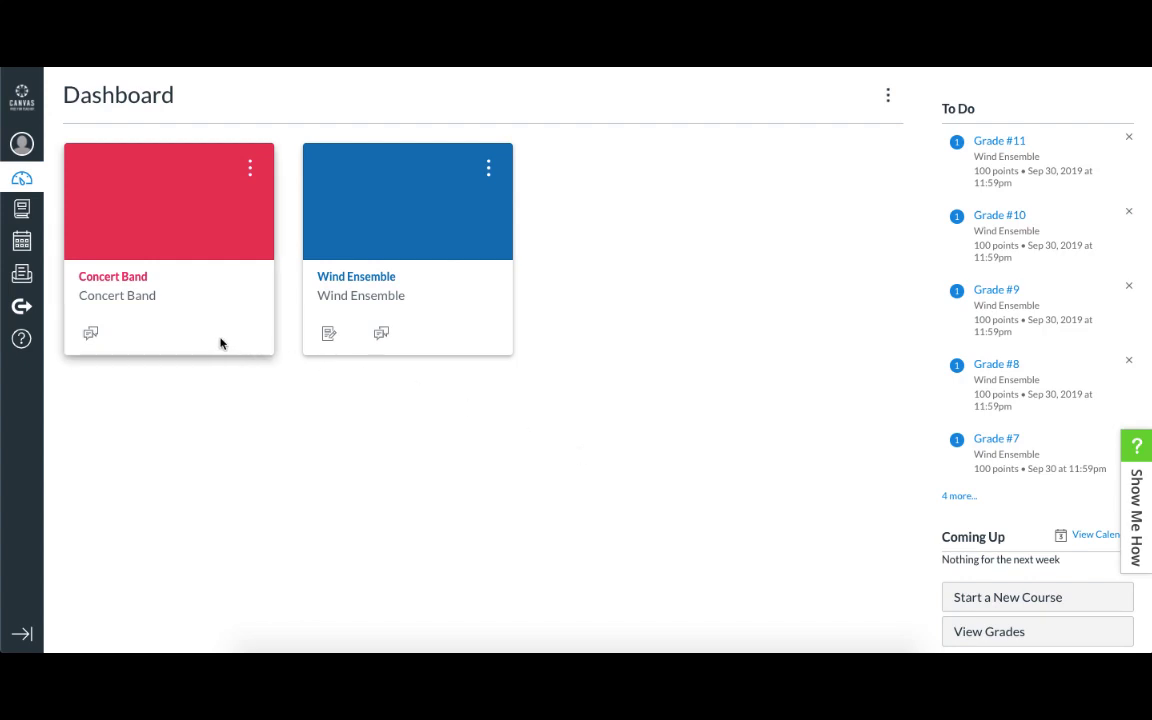
Open the Concert Band course's settings and view its External Apps, including SightReadingFactory.
left_click(135, 275)
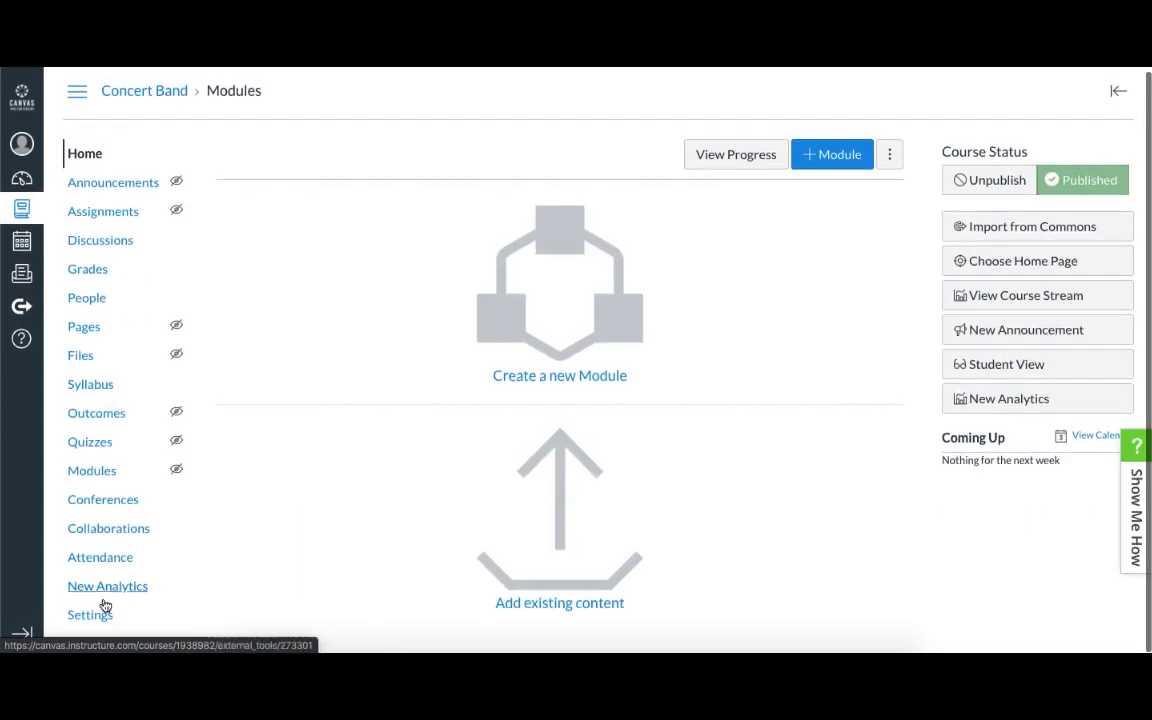
left_click(104, 614)
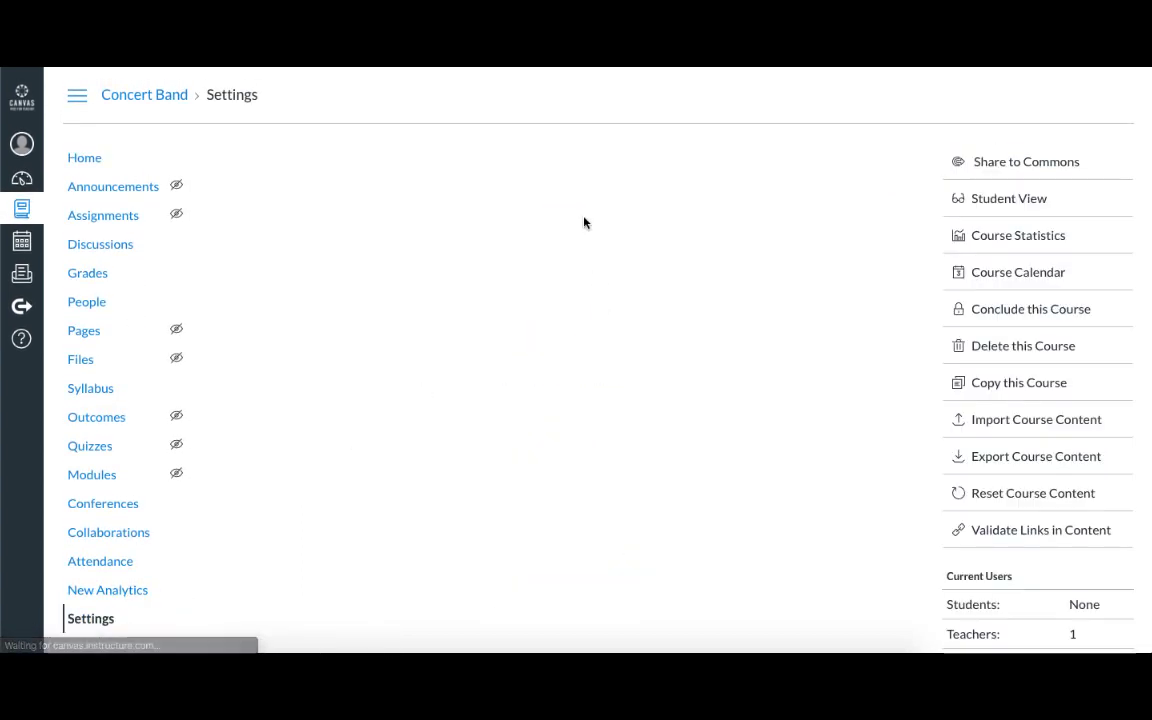
left_click(485, 158)
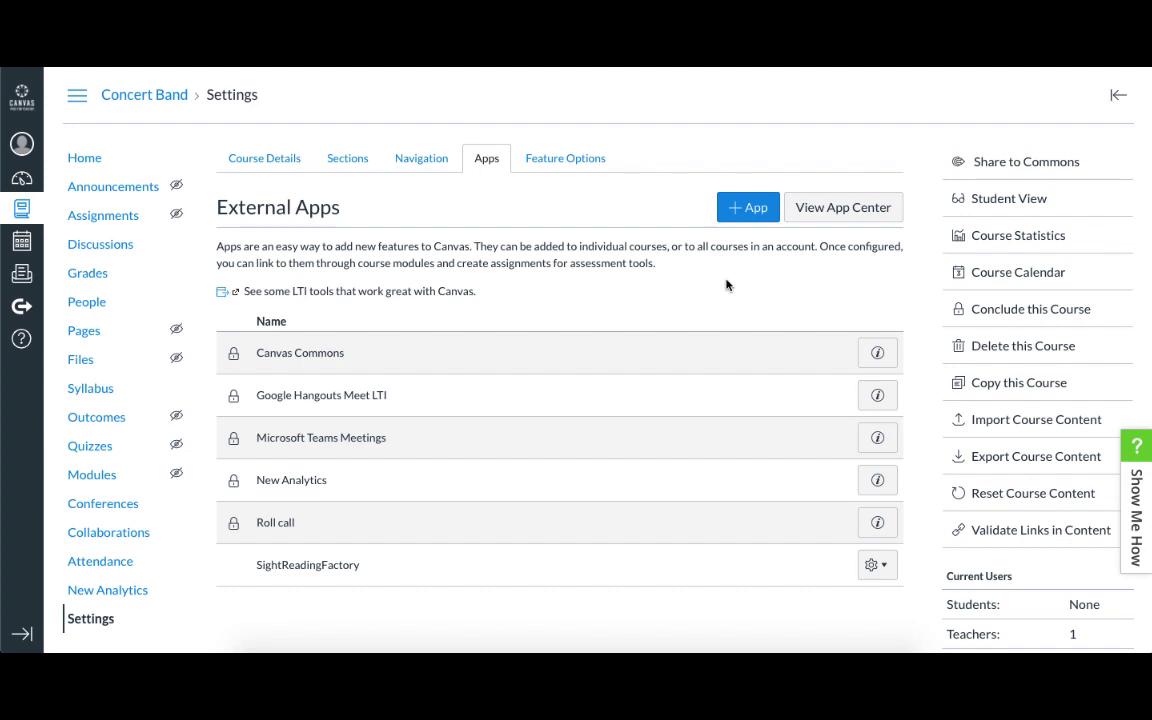
Start a new assignment in Assignments and name it 'Test Assignment'.
left_click(115, 225)
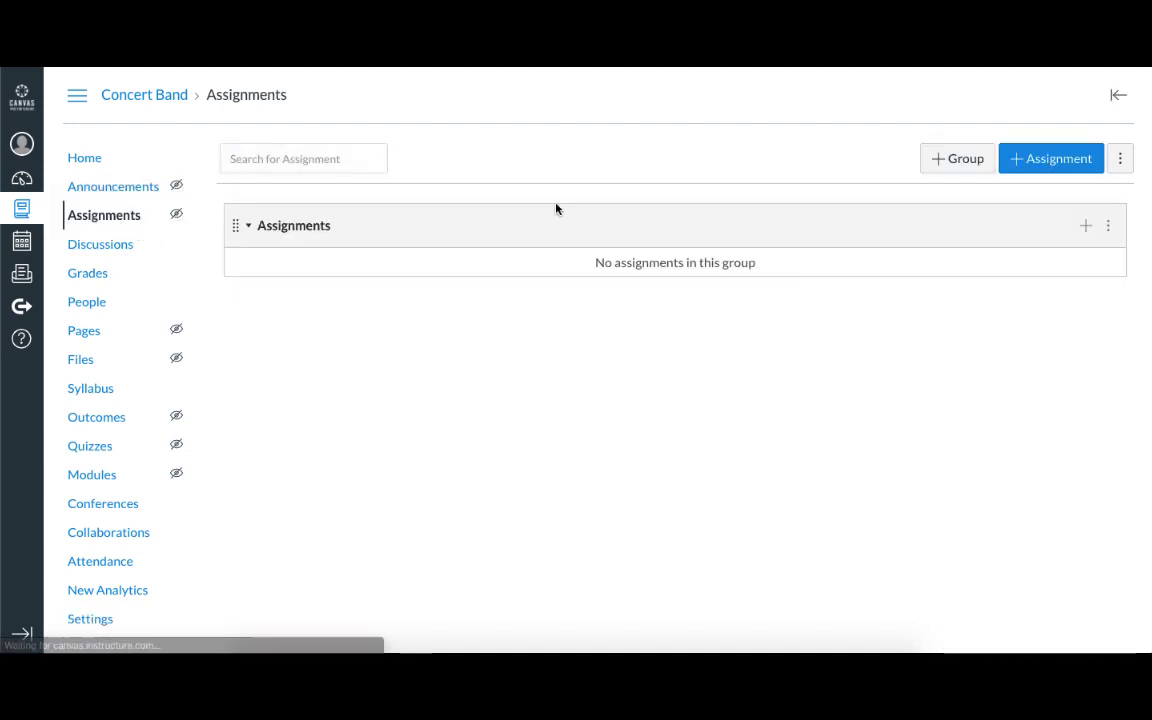
left_click(1048, 162)
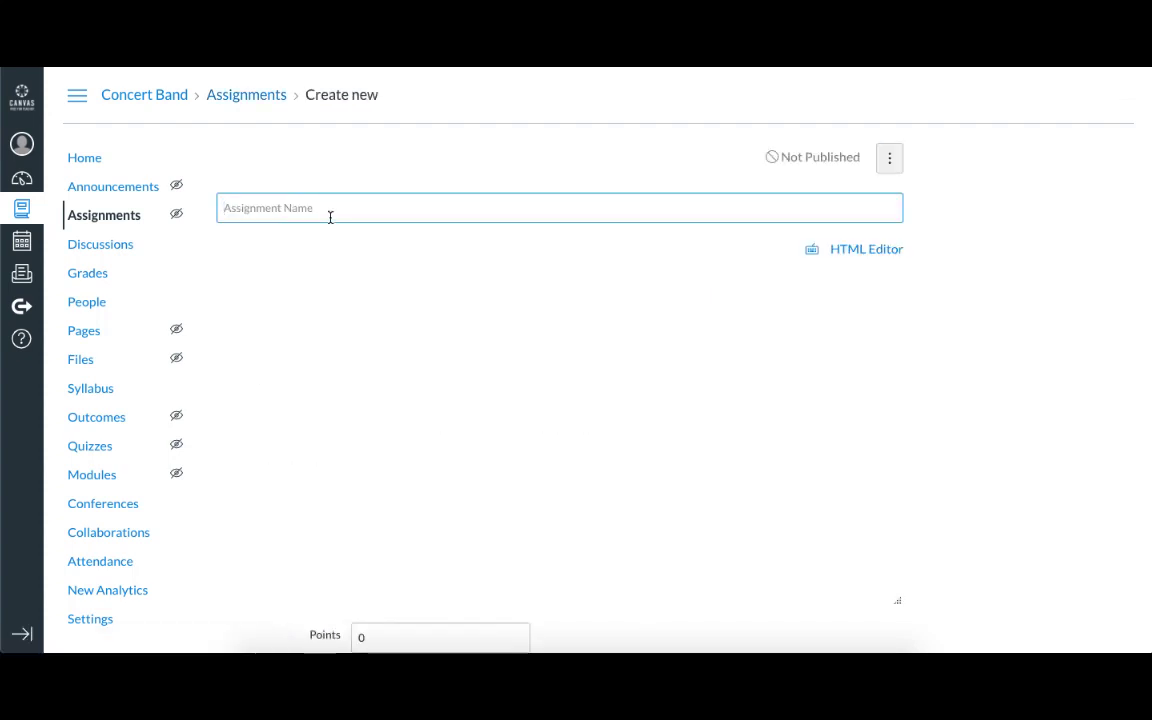
left_click(329, 208)
type("Test As")
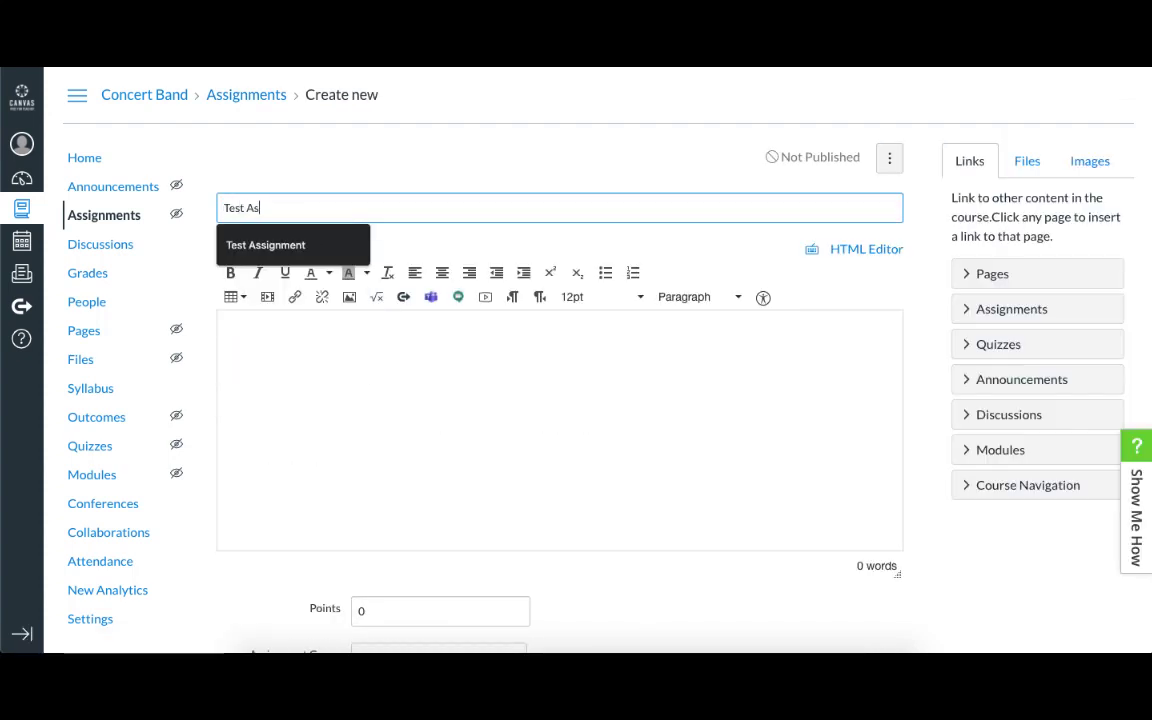
type("signment")
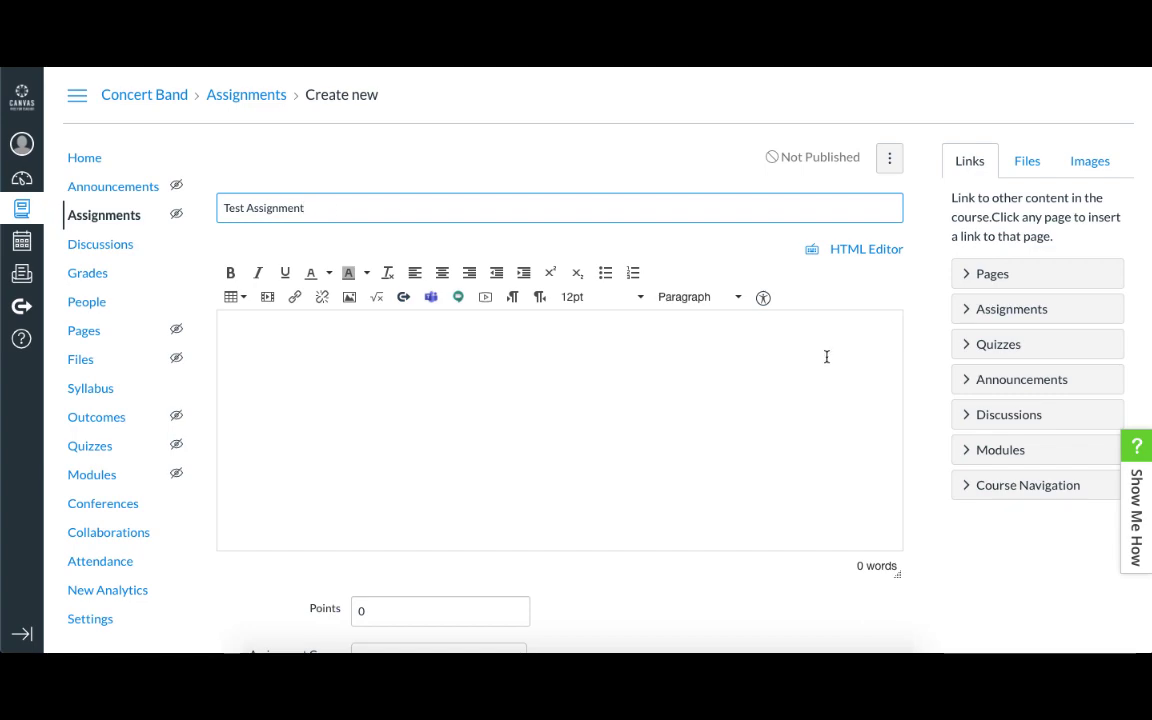
Set the submission type to the SightReadingFactory external tool, opening in a new tab, and save.
scroll(938, 478, "down", 2)
scroll(938, 478, "down", 3)
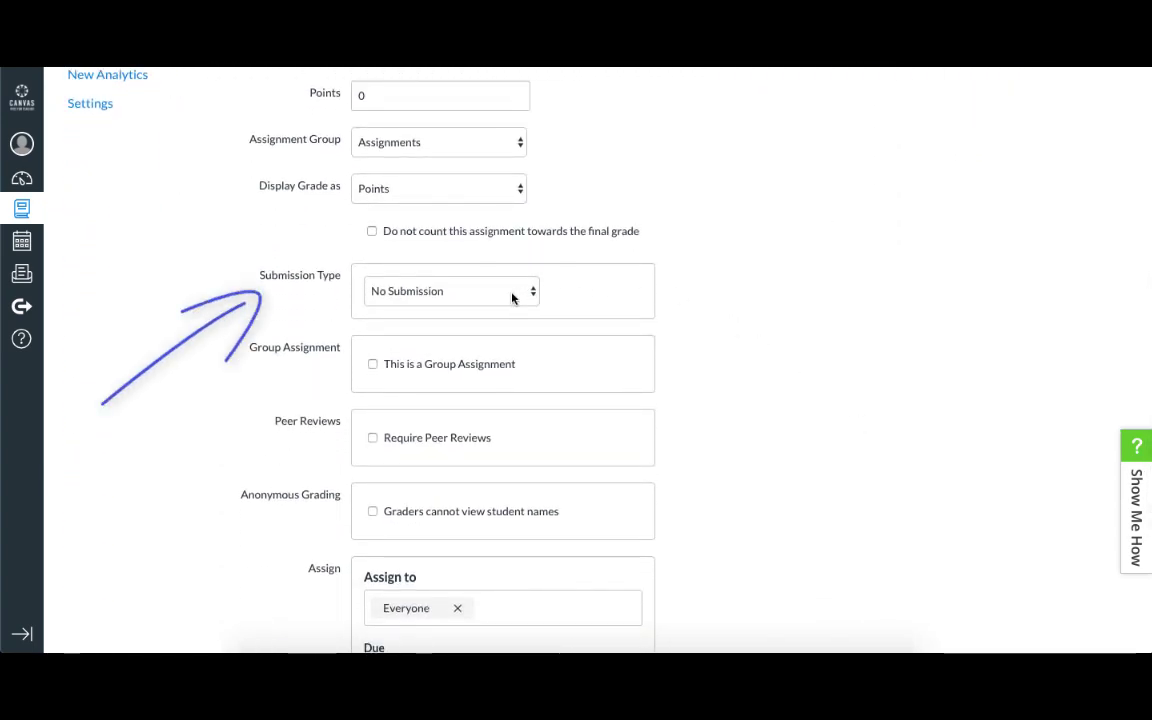
left_click(512, 297)
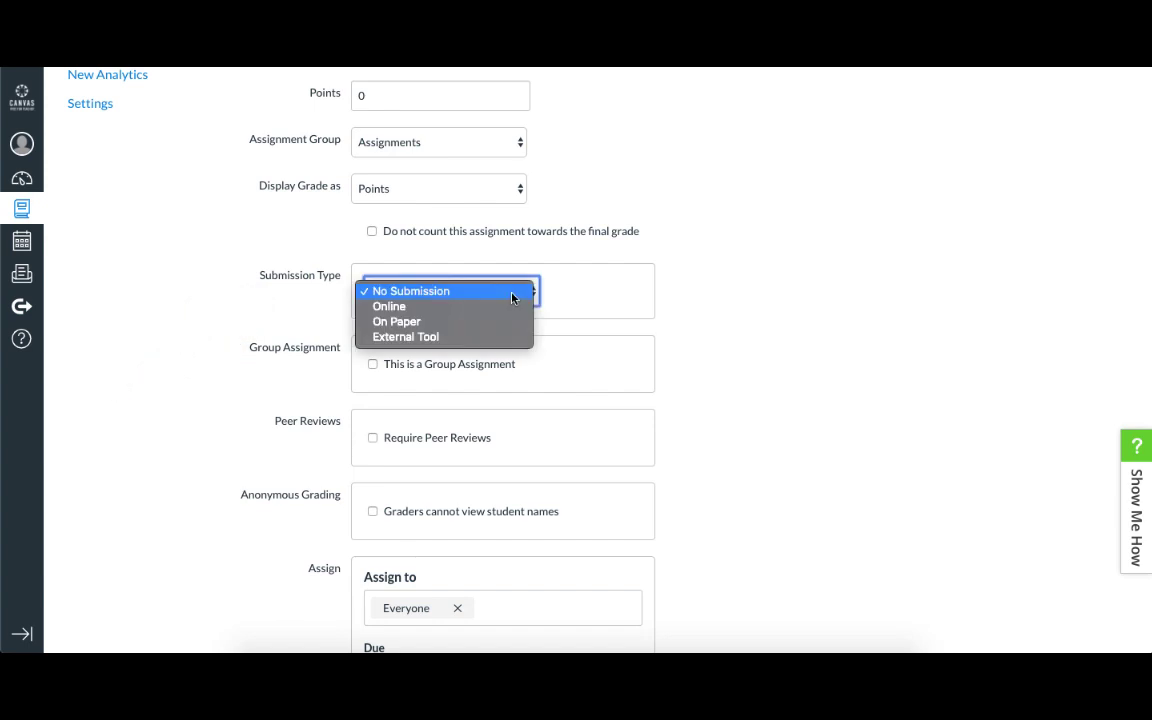
left_click(465, 337)
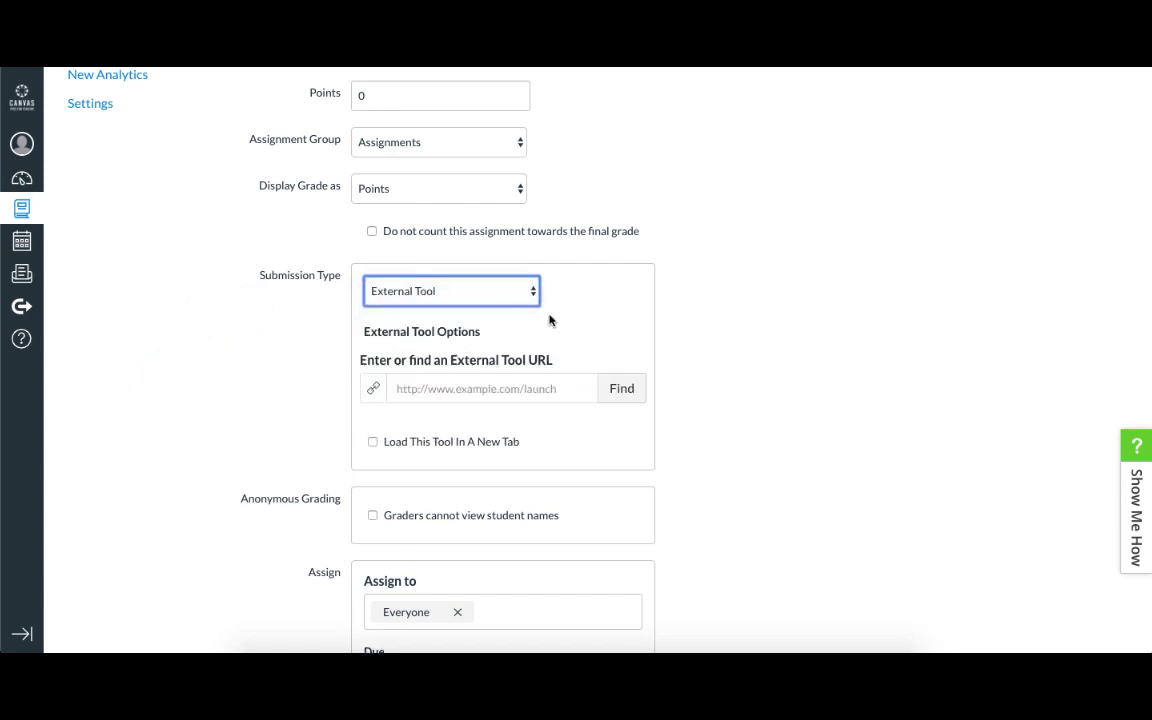
left_click(621, 388)
left_click(599, 420)
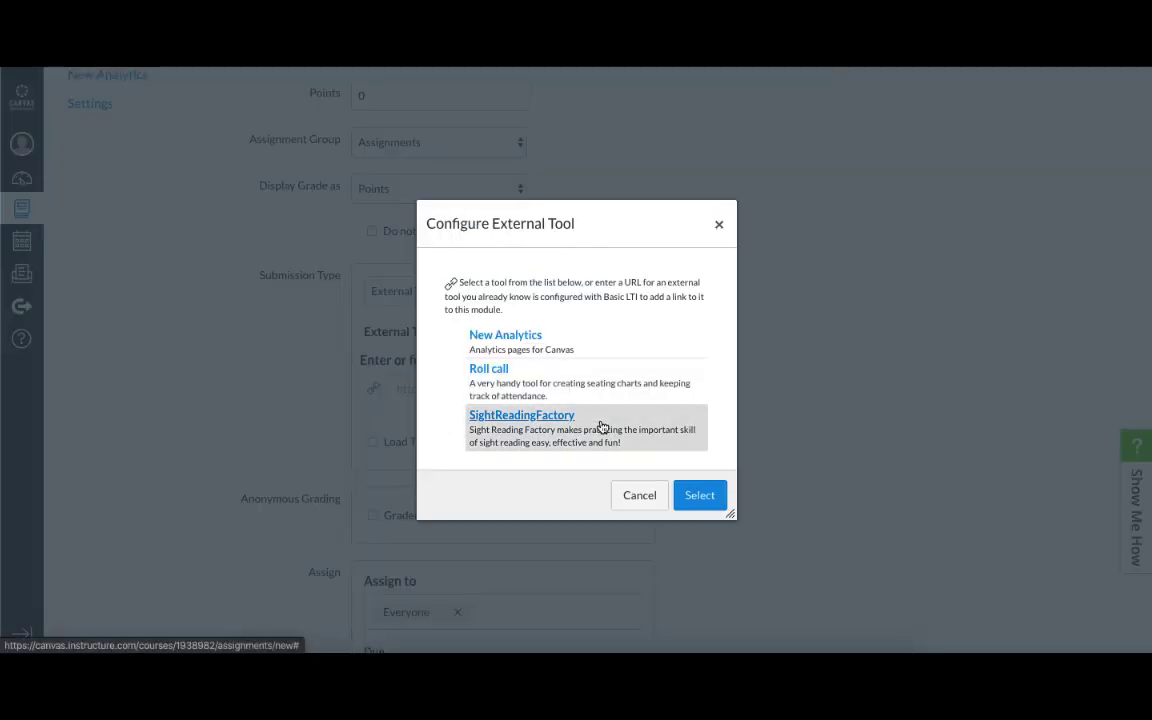
left_click(700, 496)
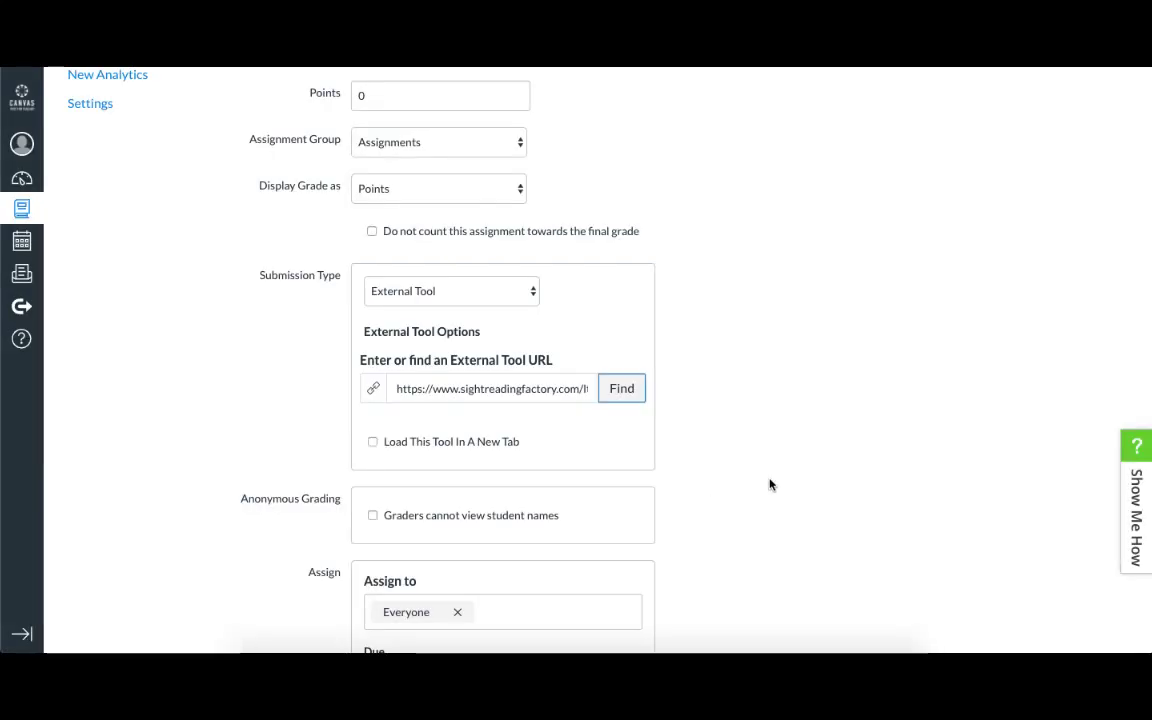
left_click(374, 444)
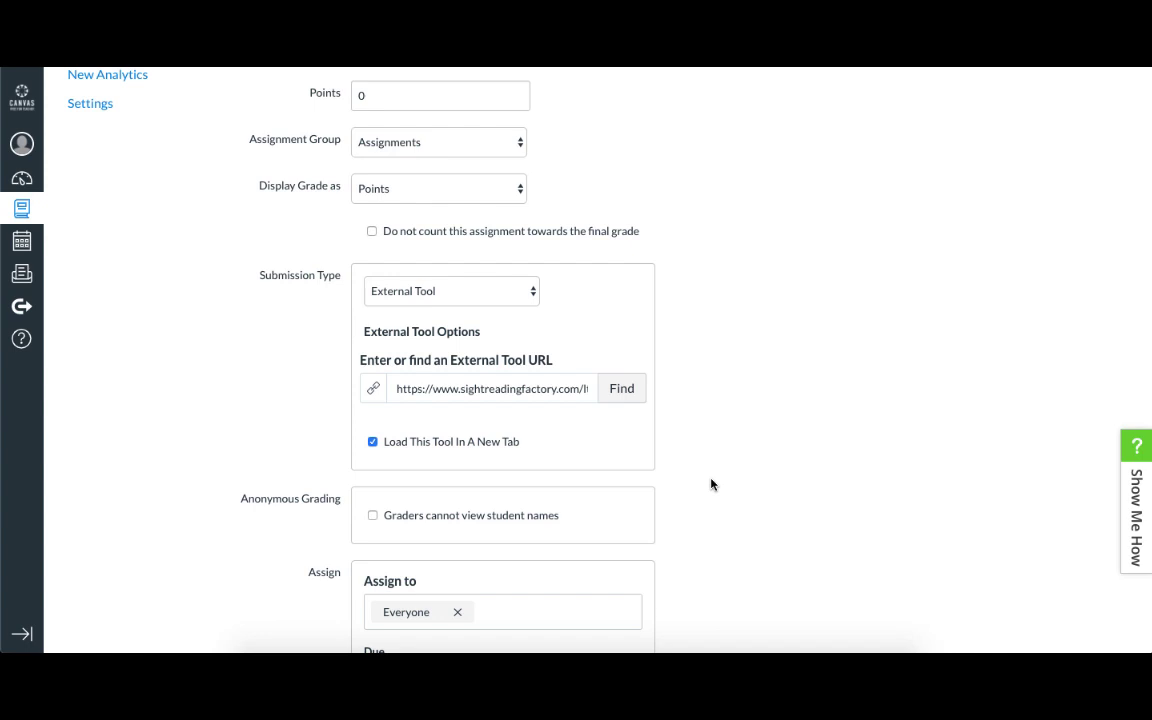
scroll(712, 484, "down", 6)
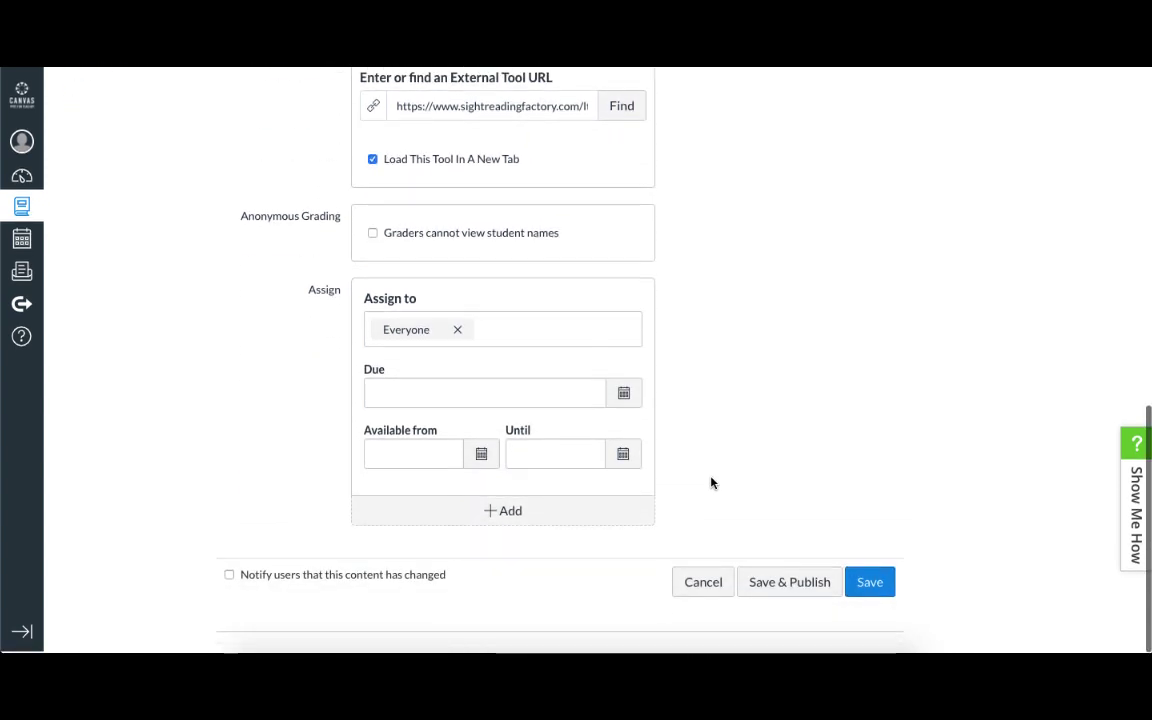
left_click(870, 585)
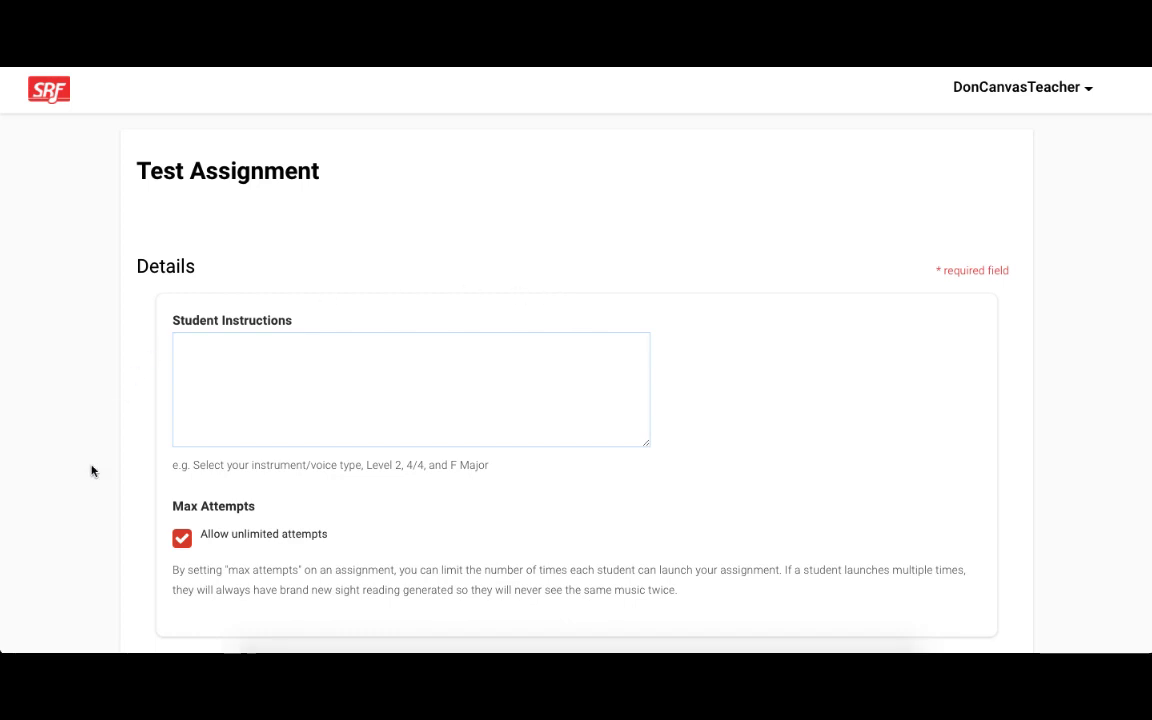
Set the assignment to level 2 in Eb Major with 8 measures.
scroll(91, 470, "down", 5)
scroll(91, 470, "down", 3)
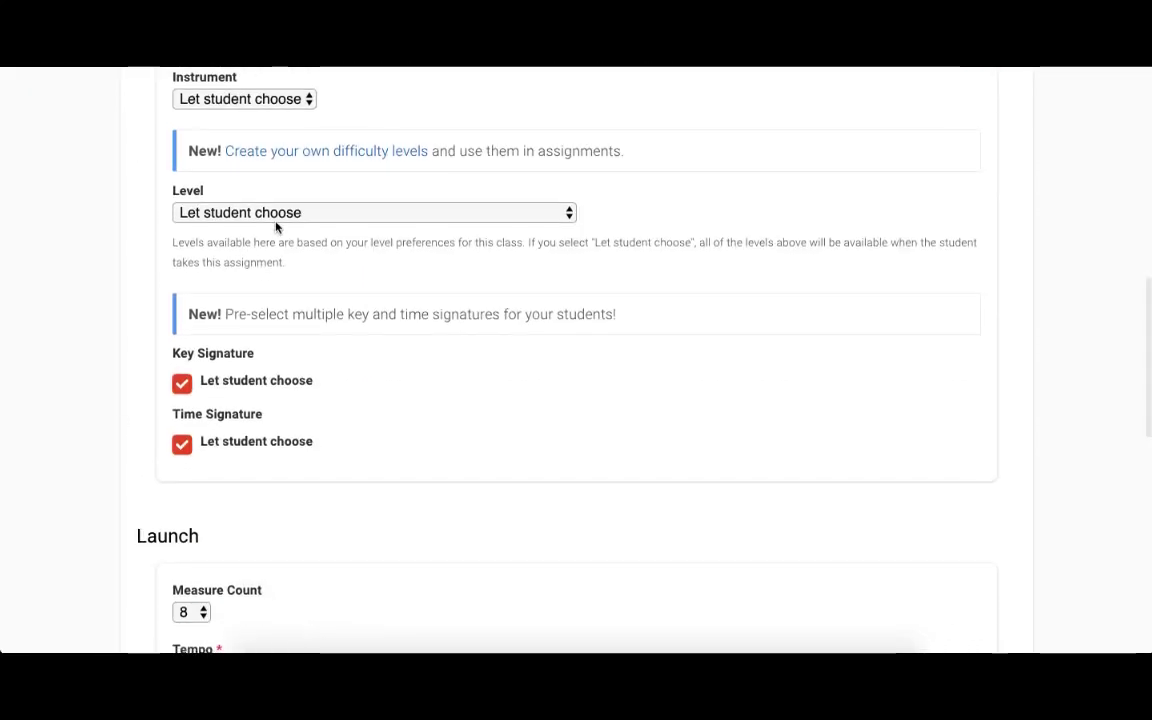
left_click(250, 212)
left_click(248, 292)
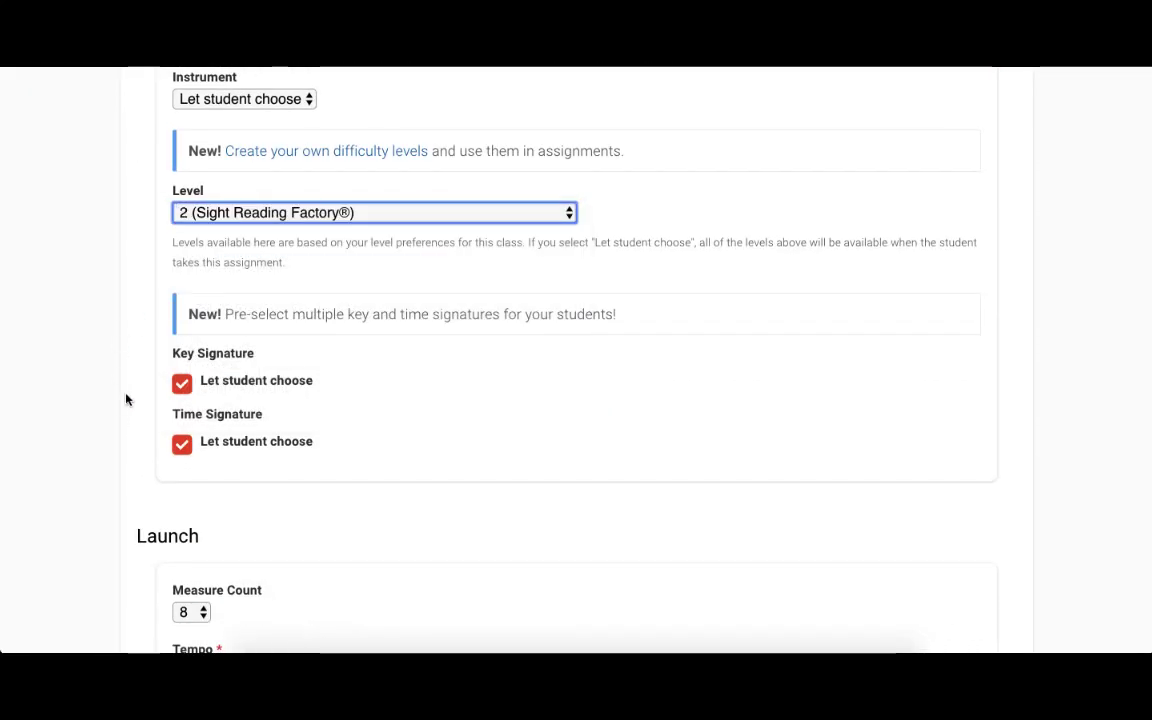
left_click(181, 383)
scroll(401, 505, "down", 2)
scroll(401, 505, "down", 2)
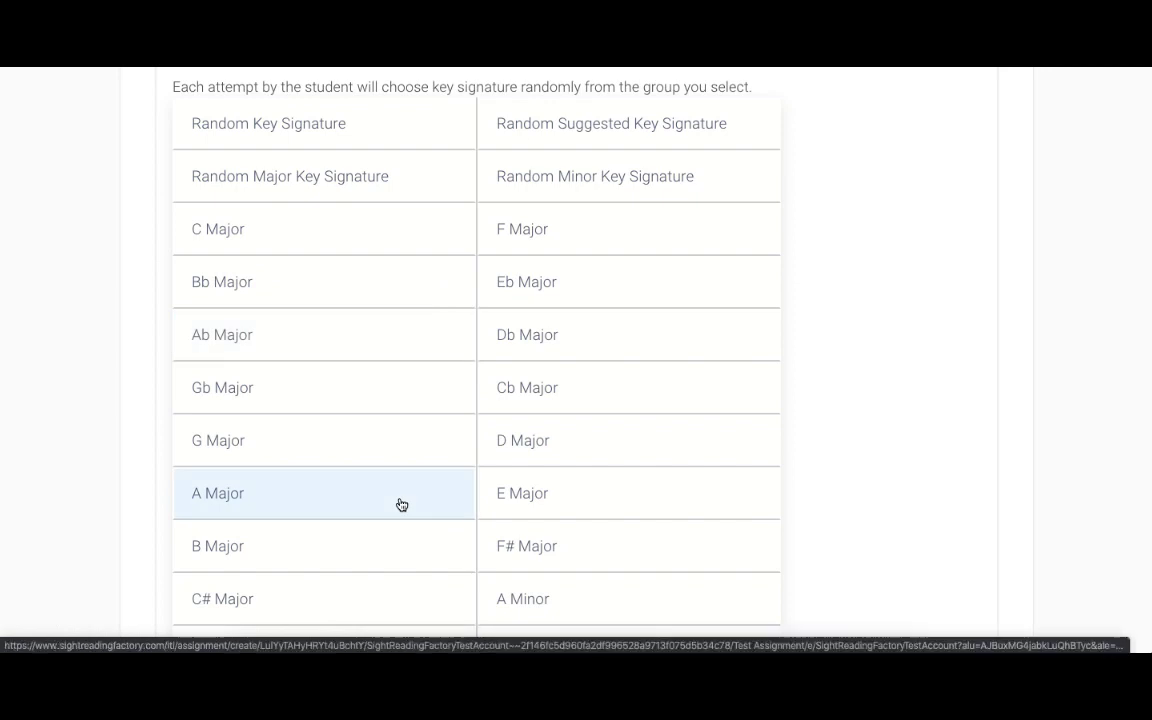
left_click(532, 285)
scroll(100, 397, "down", 1)
scroll(100, 397, "down", 9)
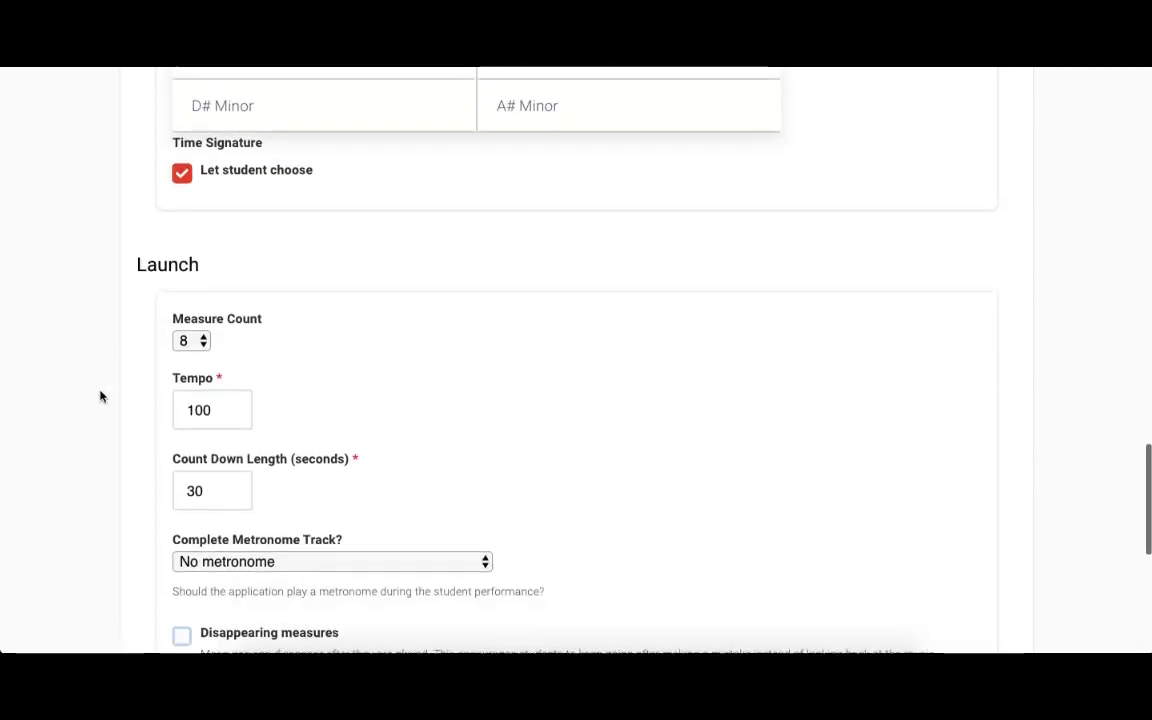
left_click(185, 321)
left_click(113, 354)
Set tempo to 88, countdown to 45 seconds, and include a non-subdivided metronome.
left_click(229, 390)
key("BackSpace")
key("BackSpace")
key("BackSpace")
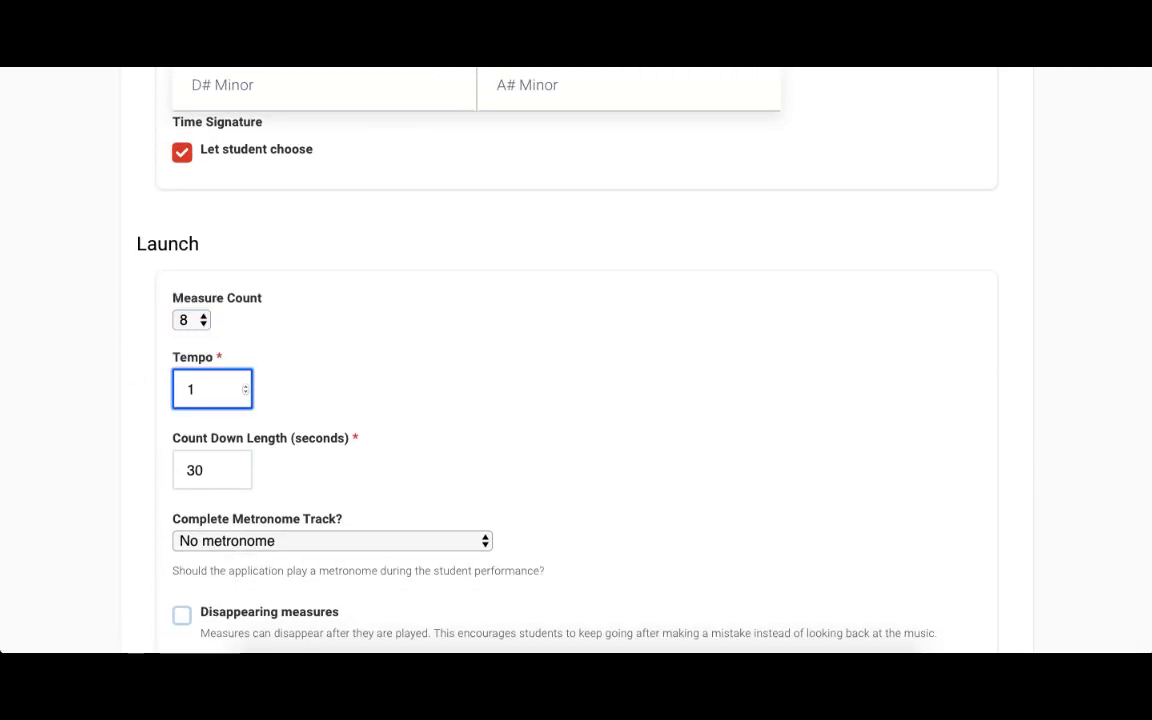
type("88")
left_click(194, 471)
key("BackSpace")
key("BackSpace")
type("45")
scroll(95, 548, "down", 3)
left_click(286, 368)
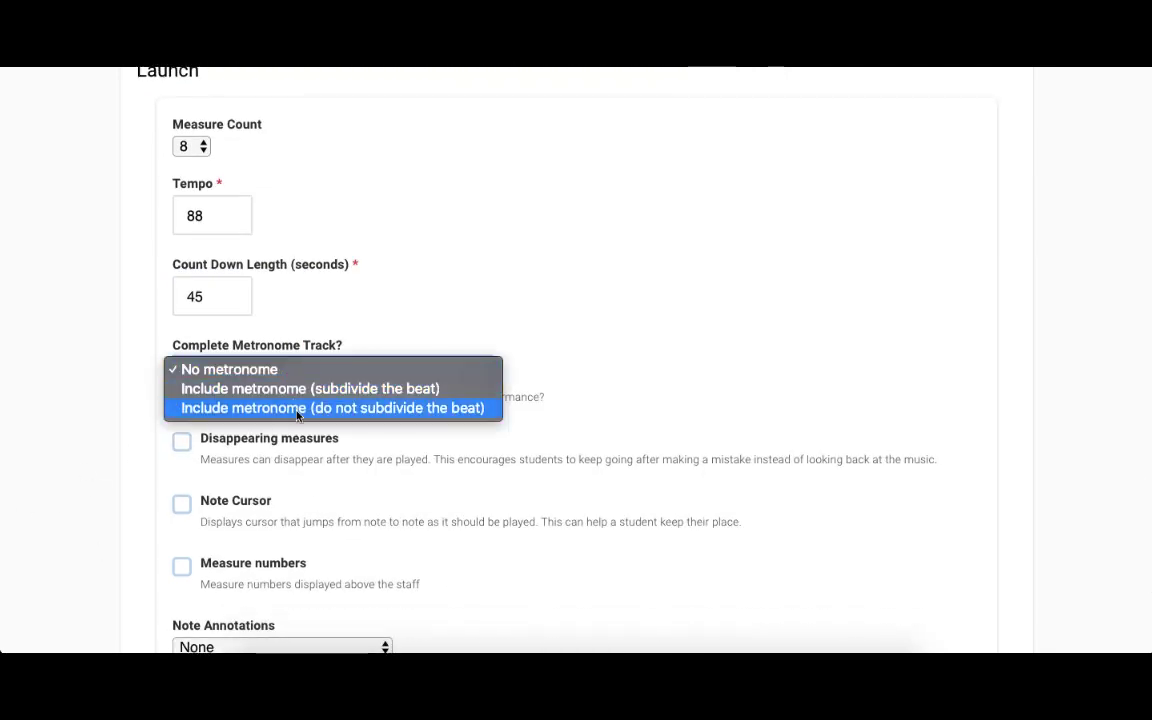
left_click(300, 407)
Show measure numbers, keep note annotations at None, and add the assignment.
scroll(95, 460, "down", 3)
scroll(90, 474, "down", 2)
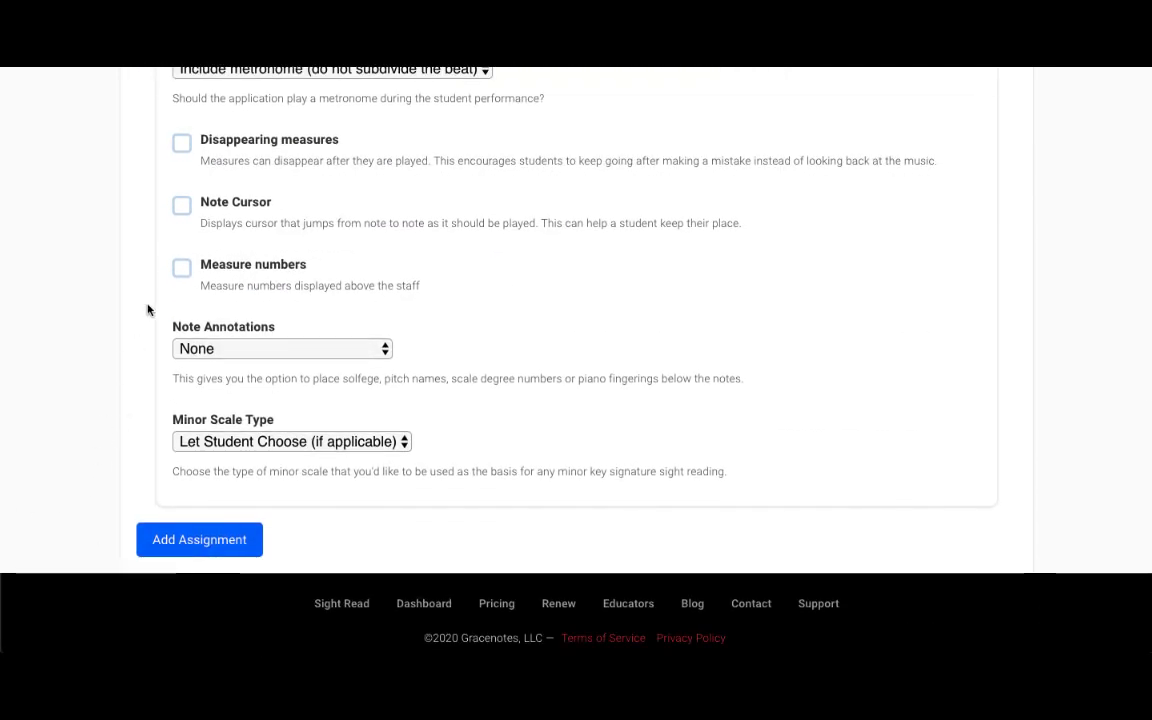
left_click(181, 267)
left_click(215, 348)
left_click(100, 406)
left_click(200, 546)
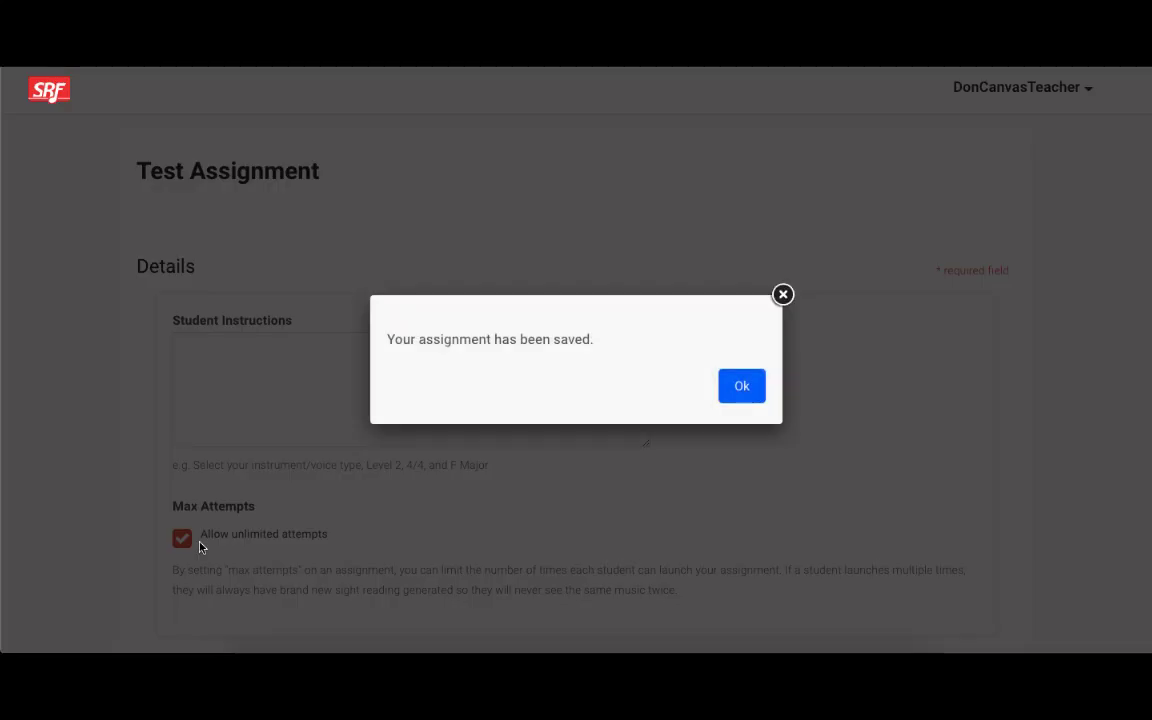
Dismiss the 'Your assignment has been saved.' confirmation with Ok.
left_click(740, 387)
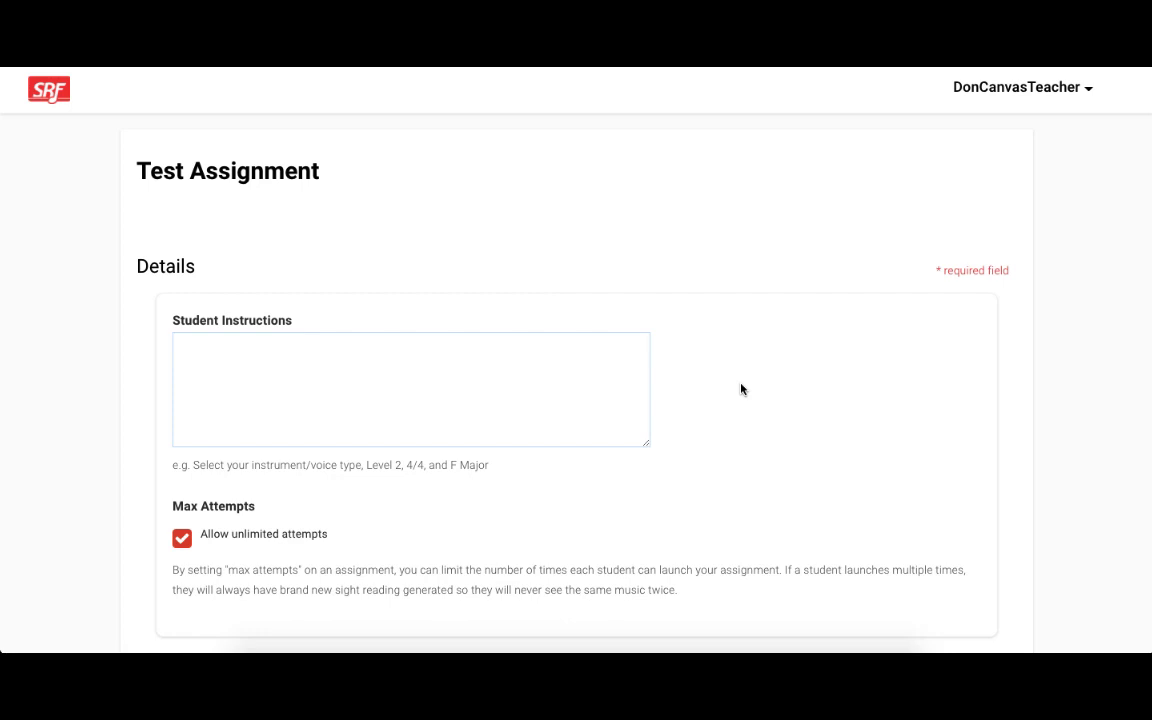
Close the tool tab, enter Student View from course Home, and open Test Assignment.
key("ctrl+w")
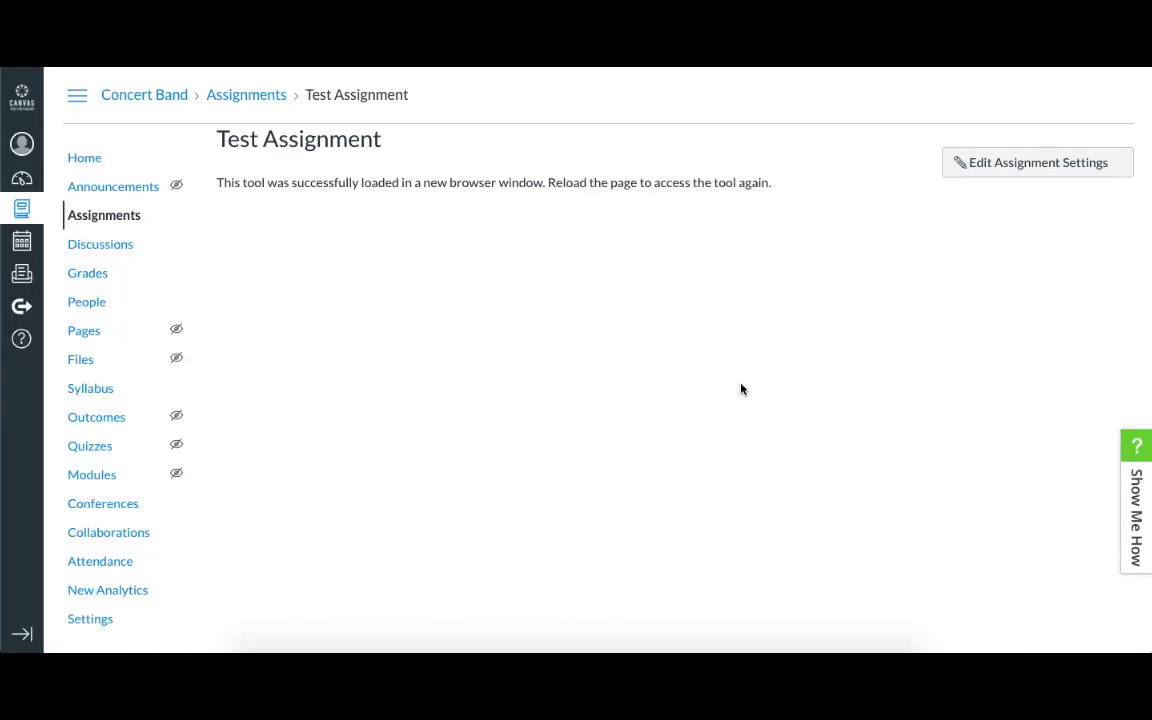
left_click(87, 158)
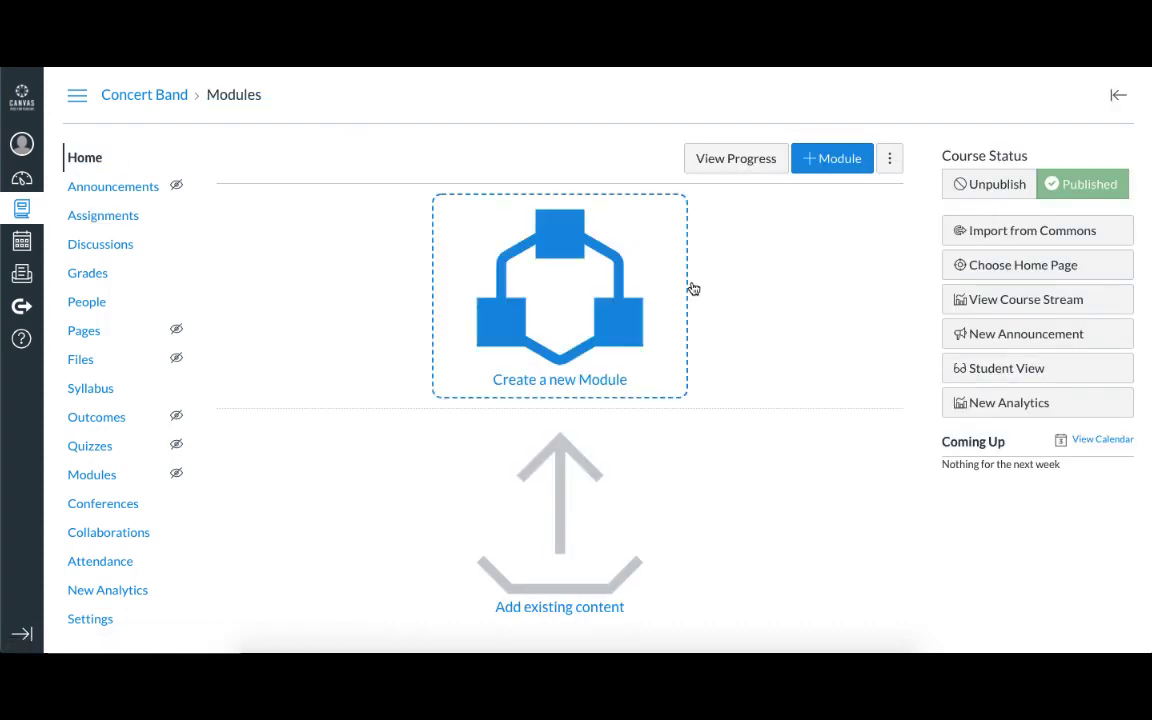
left_click(992, 371)
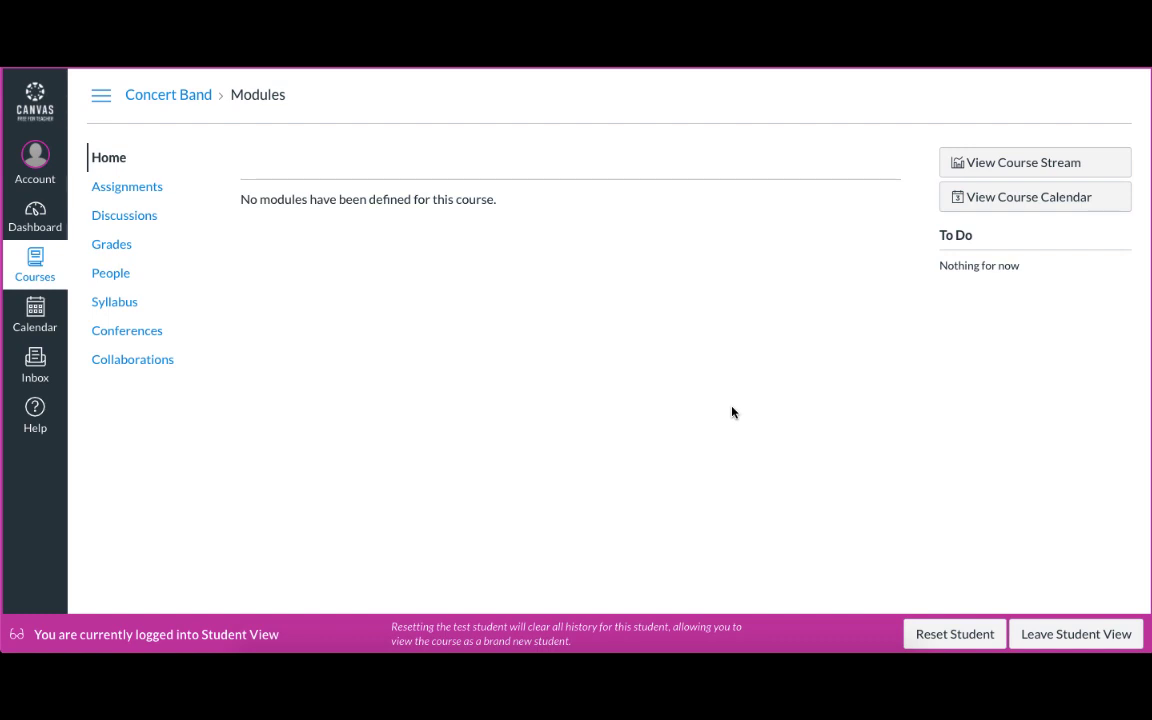
left_click(147, 188)
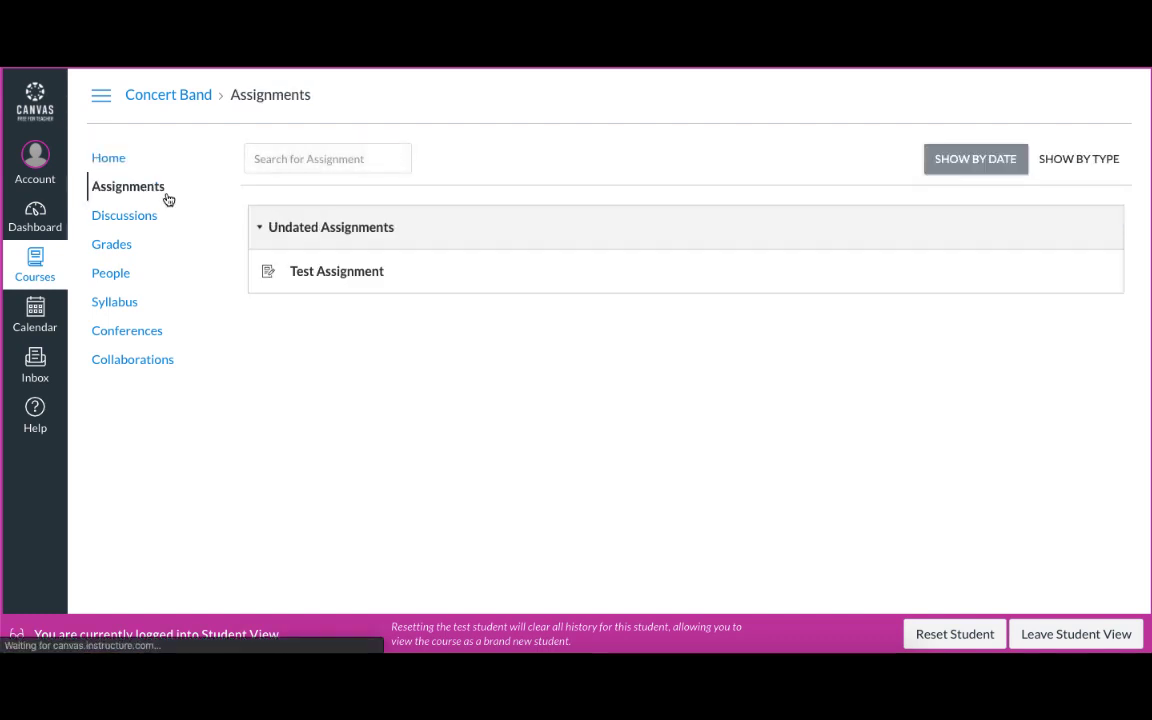
left_click(372, 271)
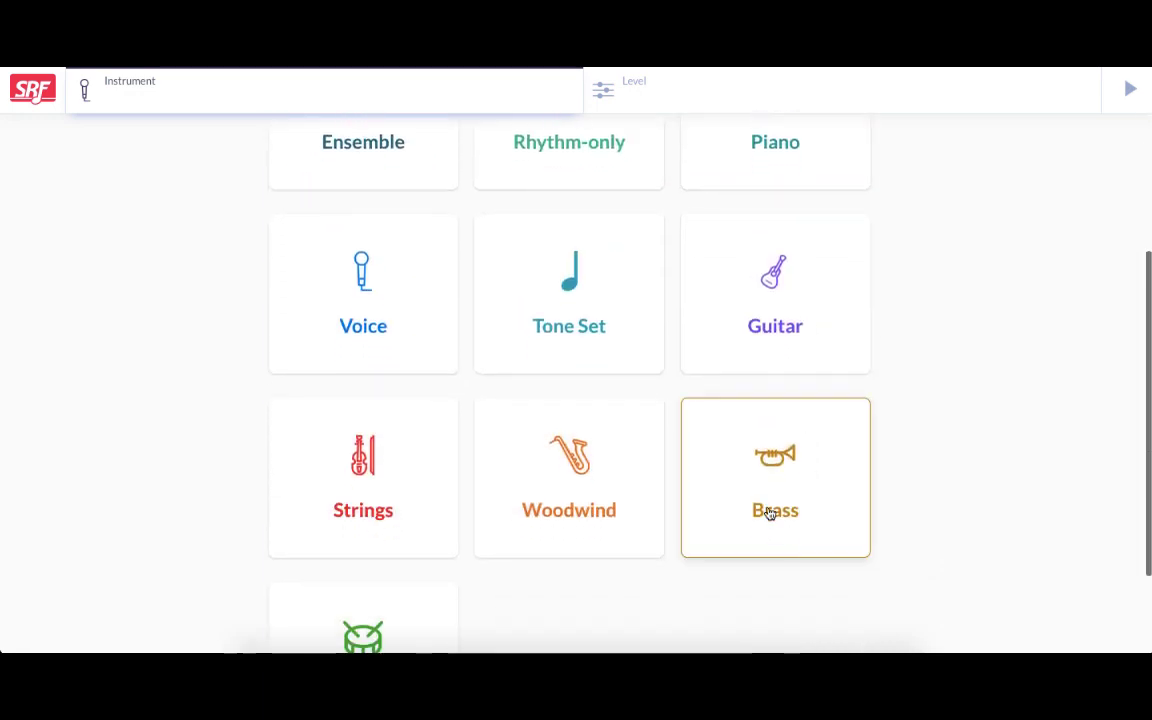
Choose Brass, Bb Trumpet, and a 4/4 time signature for the exercise.
left_click(772, 516)
left_click(441, 214)
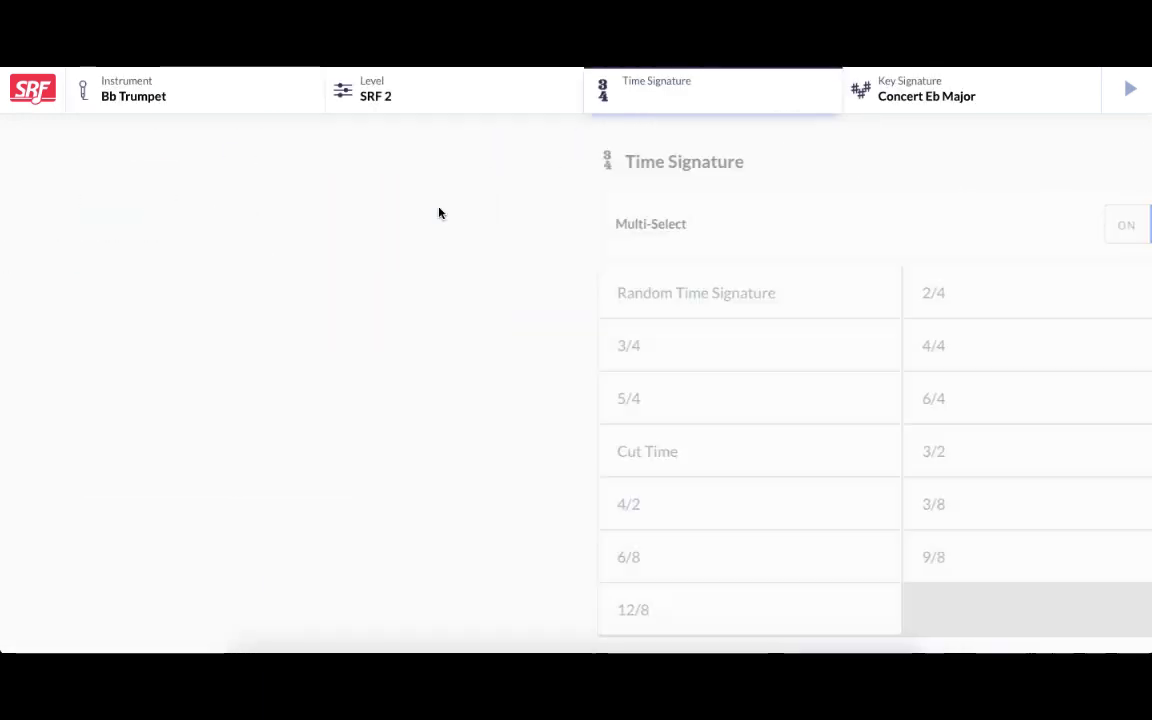
left_click(697, 345)
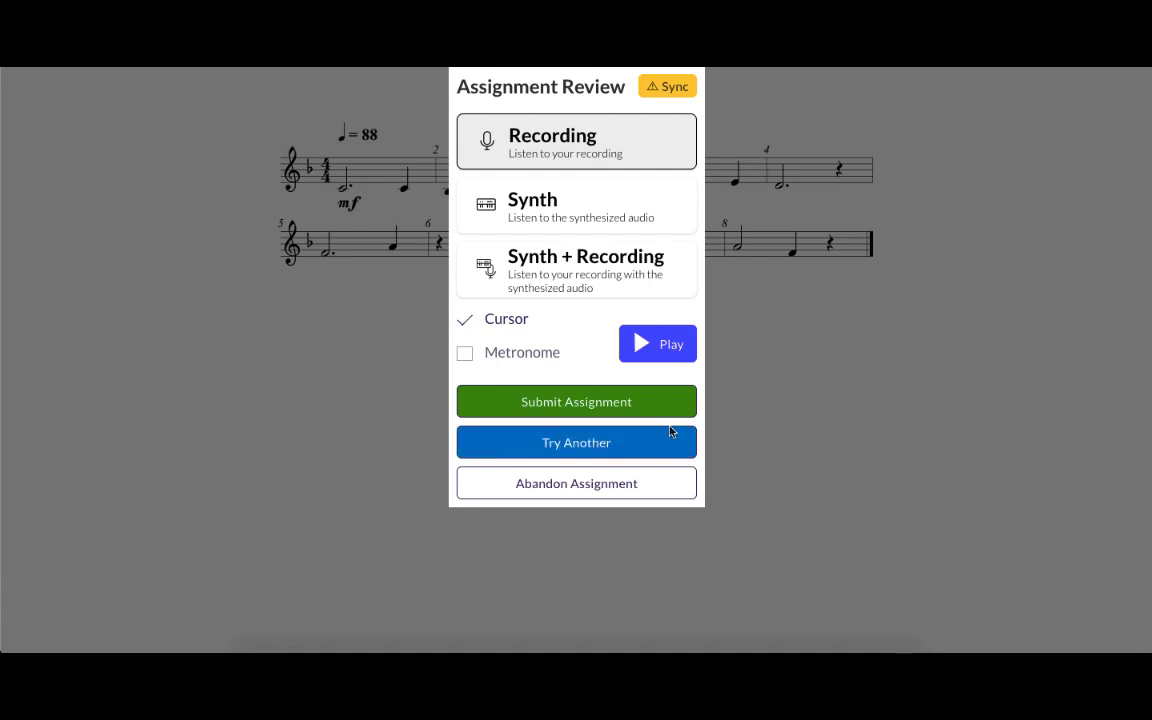
Submit the recorded sight-reading performance.
left_click(632, 401)
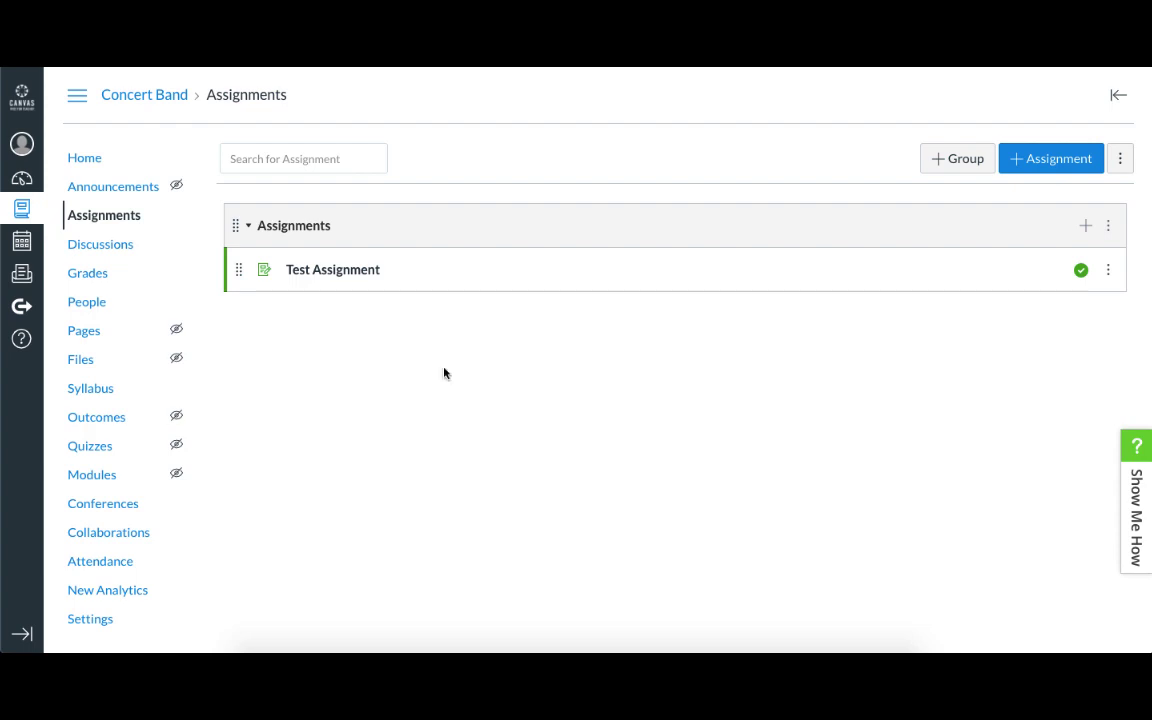
In Grades, open the test student's Test Assignment details and launch SpeedGrader.
left_click(92, 274)
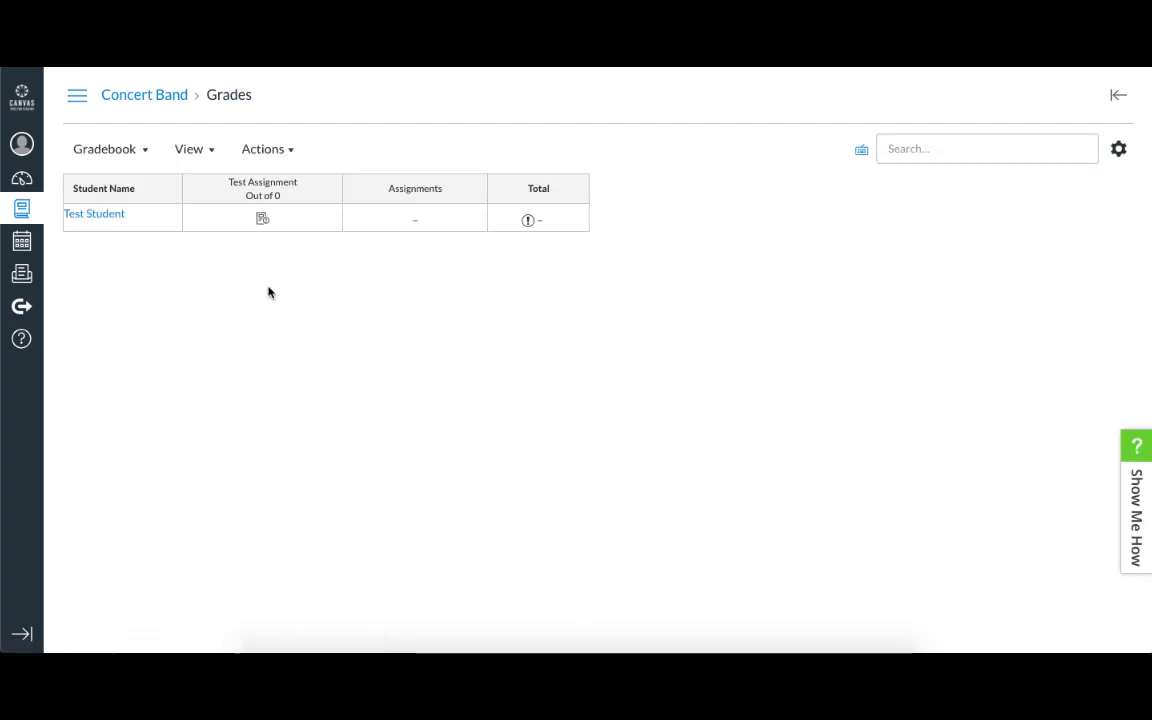
left_click(311, 223)
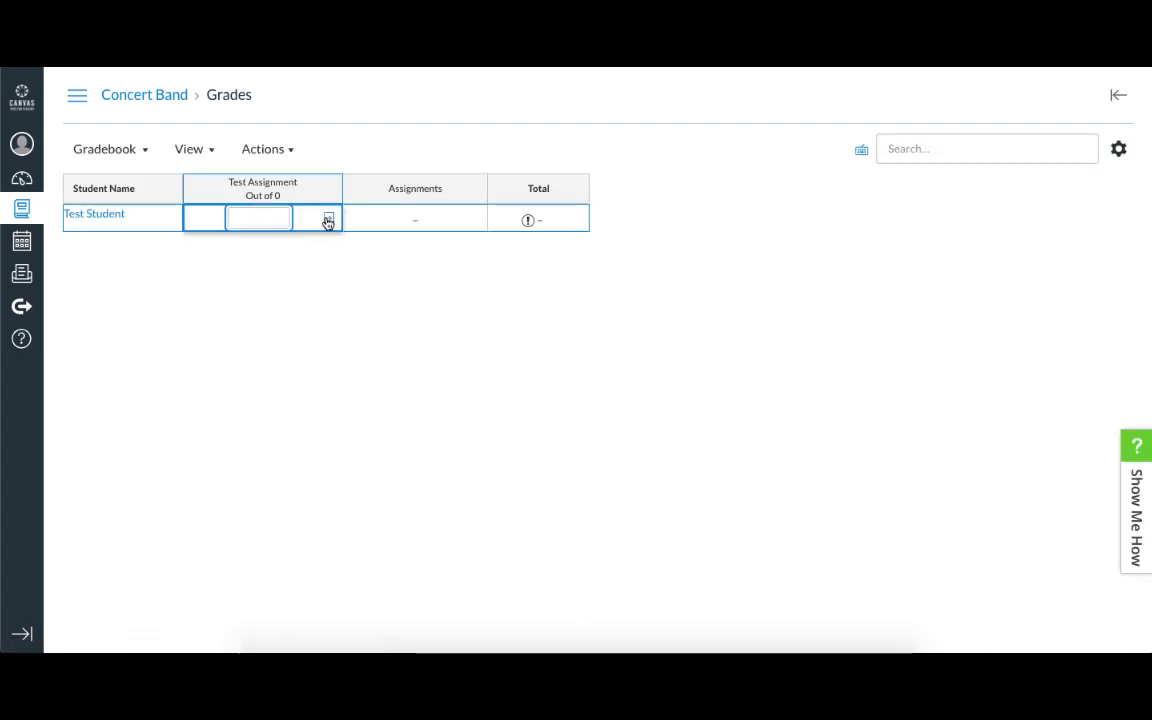
left_click(328, 220)
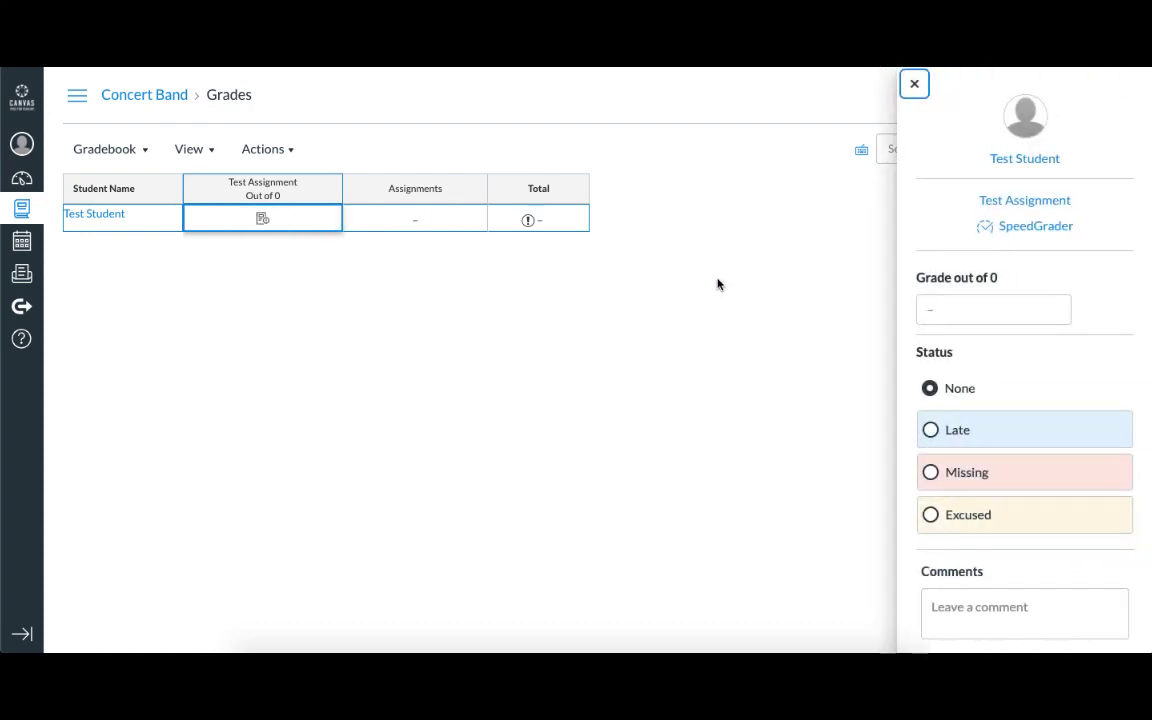
left_click(1041, 227)
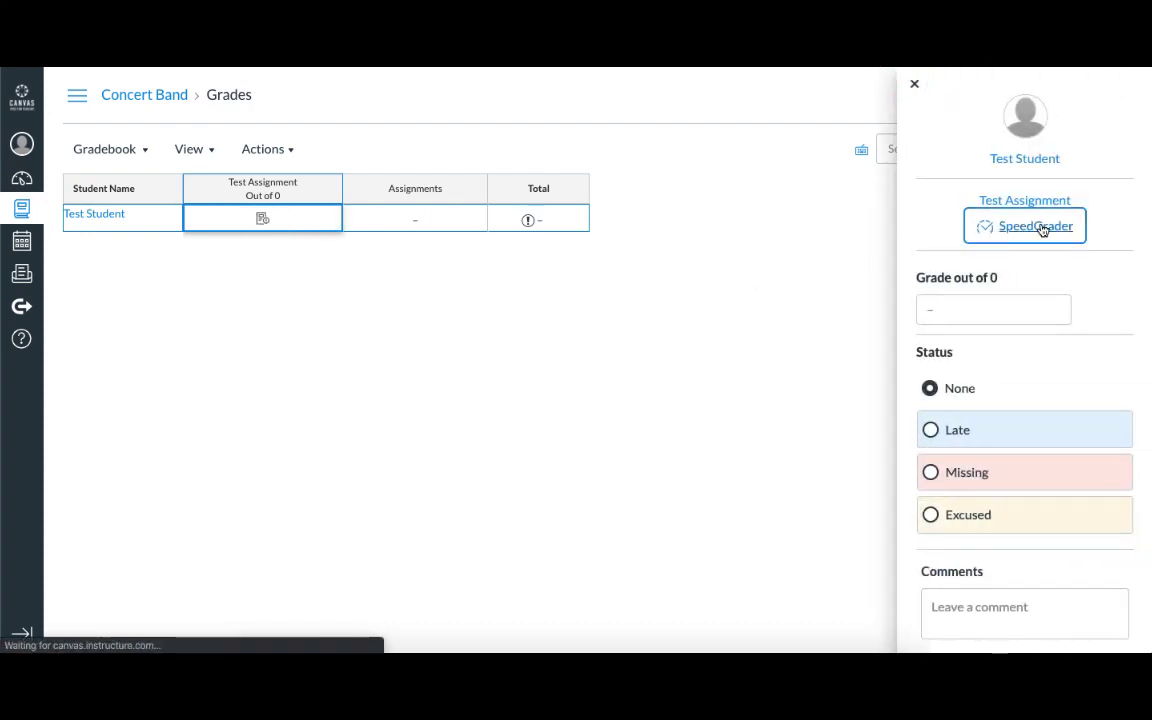